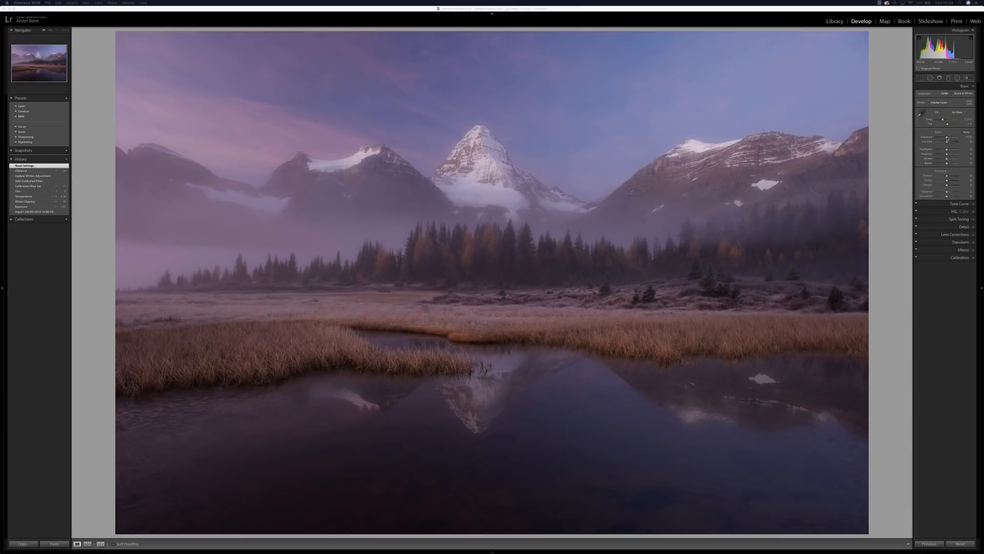
# - Lower the mountain lake photo's Exposure and raise its Whites, checking the edit in the side-by-side before and after view
pyautogui.moveTo(947, 139); pyautogui.dragTo(945, 138)
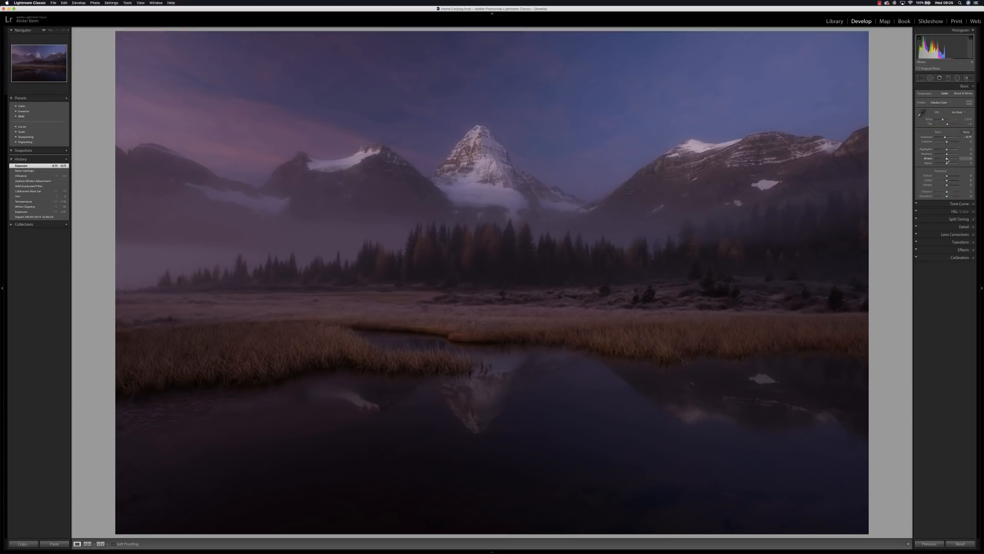
pyautogui.moveTo(948, 160); pyautogui.dragTo(952, 160)
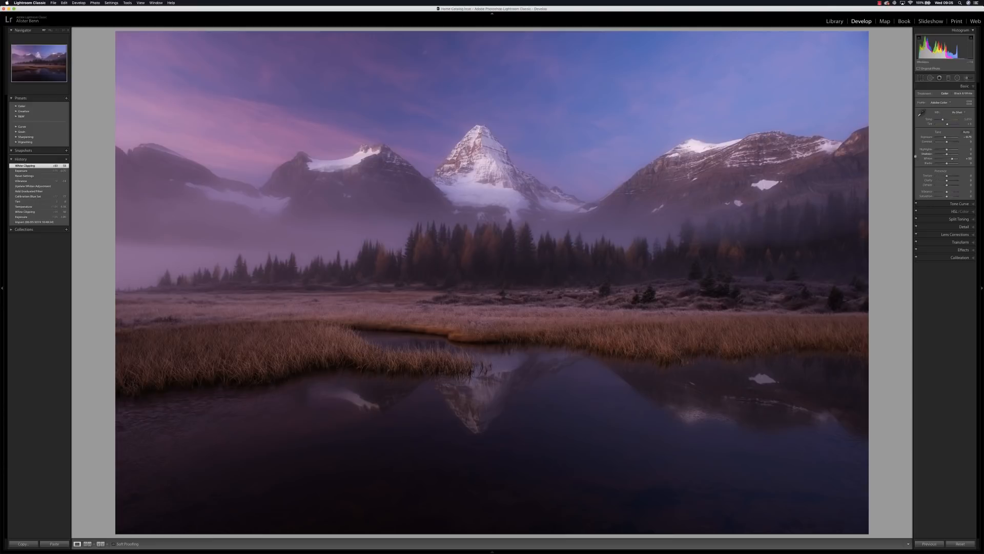
pyautogui.click(100, 544)
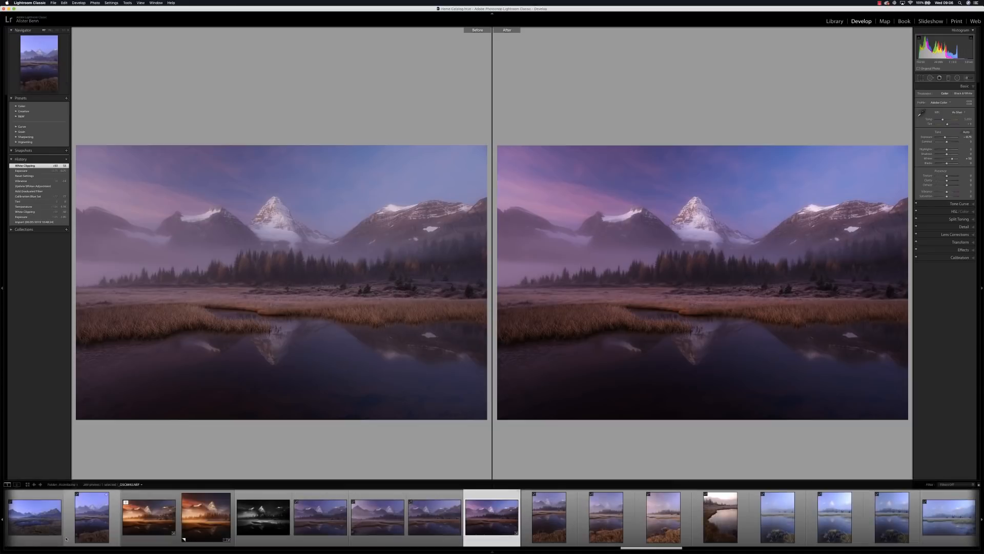
pyautogui.click(77, 543)
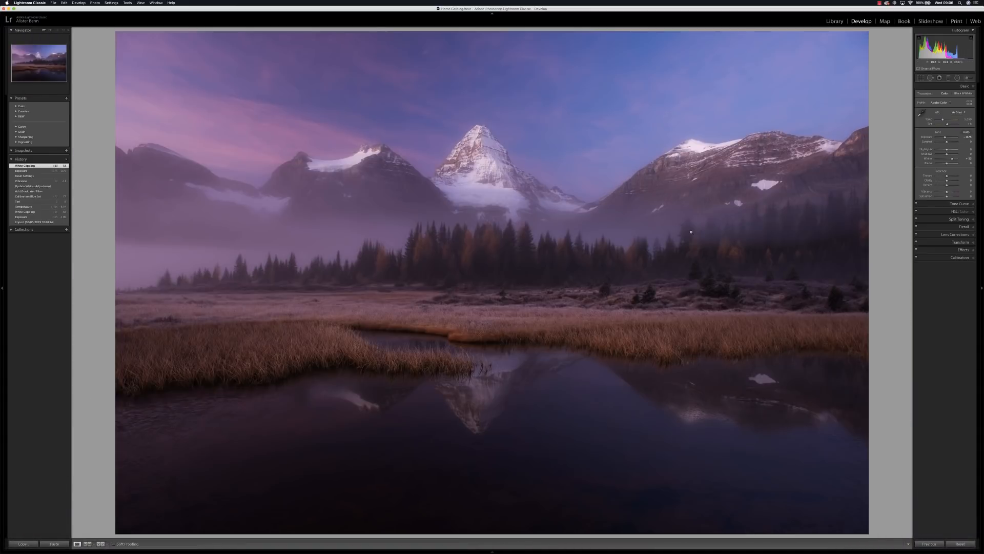
# - Add a graduated filter covering the foreground, fading out from the meadow up to the tree line, and raise its Whites
pyautogui.click(948, 78)
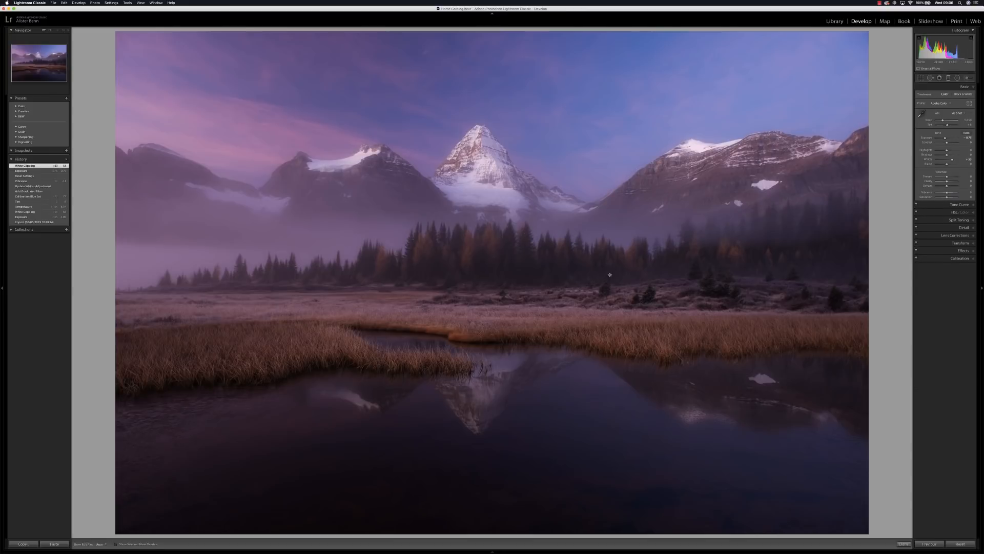
pyautogui.moveTo(519, 299); pyautogui.dragTo(515, 225)
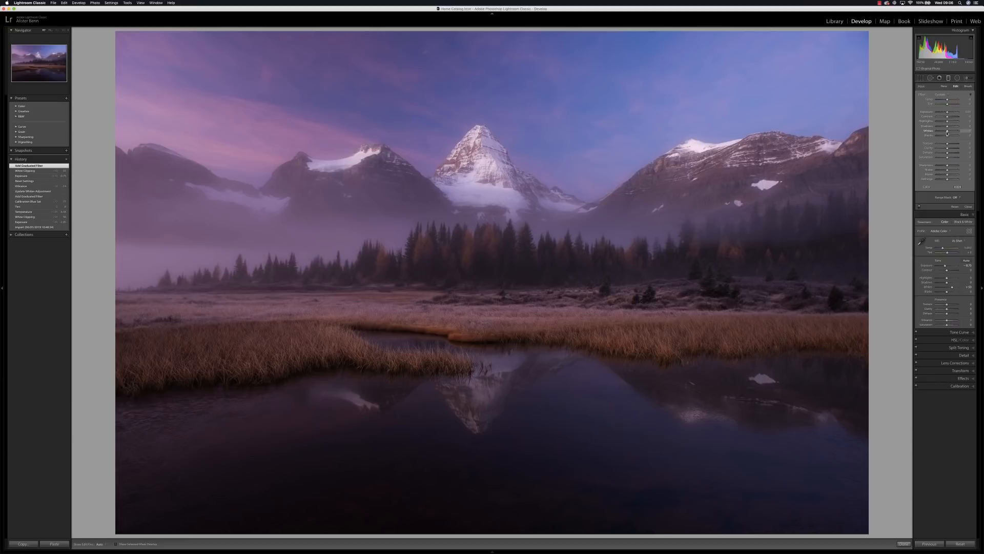
pyautogui.moveTo(947, 131); pyautogui.dragTo(953, 132)
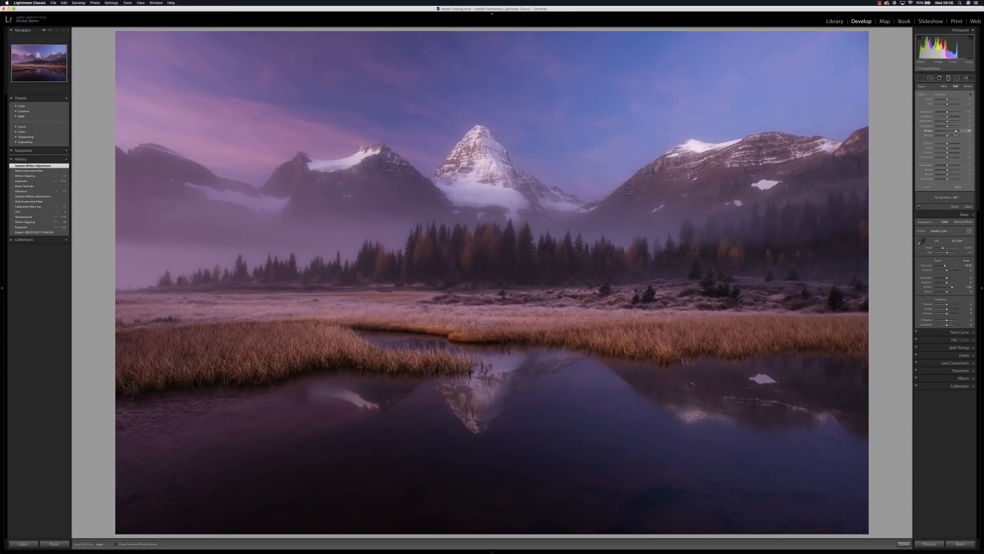
pyautogui.click(949, 78)
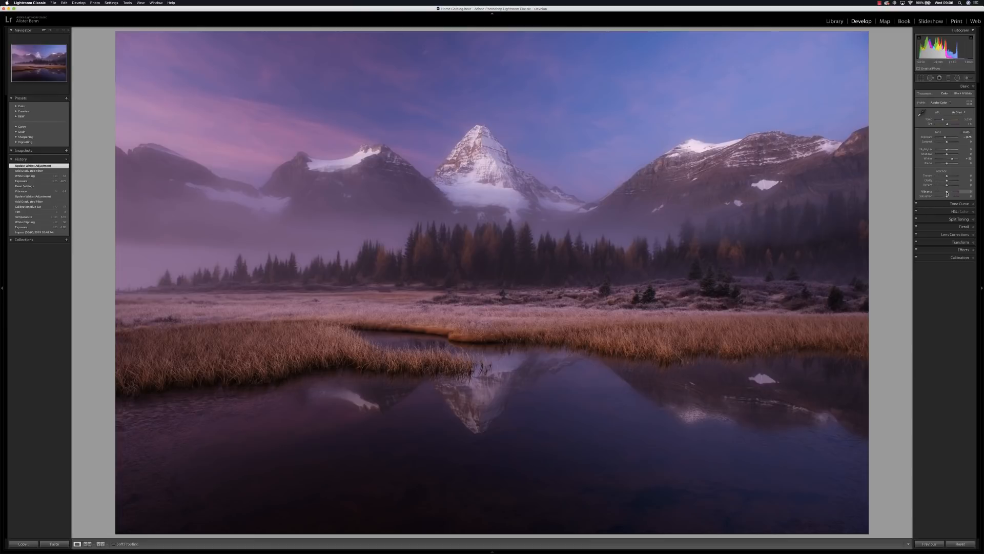
# - Raise the photo's Vibrance slightly and try positive Clarity, settling on negative Clarity for a softer look
pyautogui.moveTo(948, 194); pyautogui.dragTo(949, 193)
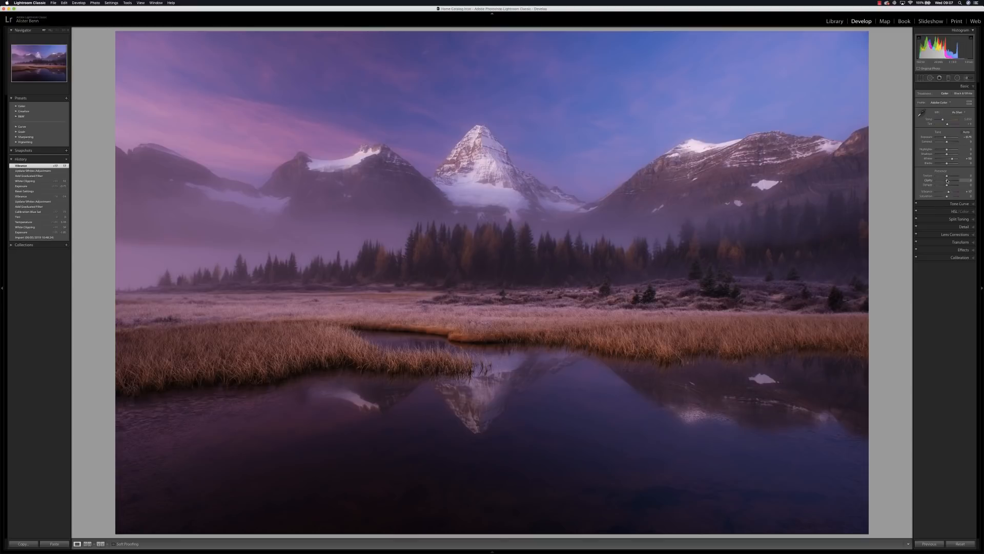
pyautogui.moveTo(949, 180); pyautogui.dragTo(950, 180)
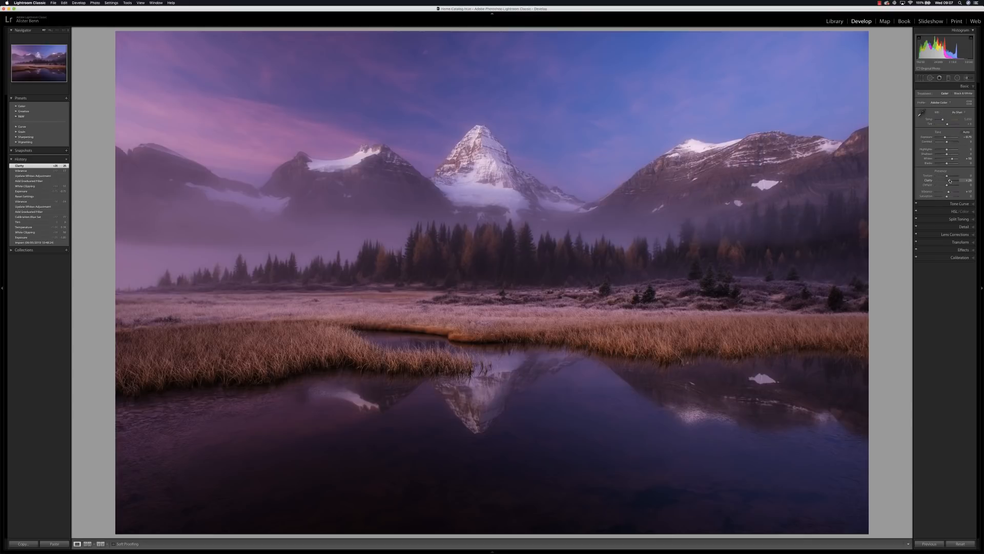
pyautogui.moveTo(949, 181); pyautogui.dragTo(944, 181)
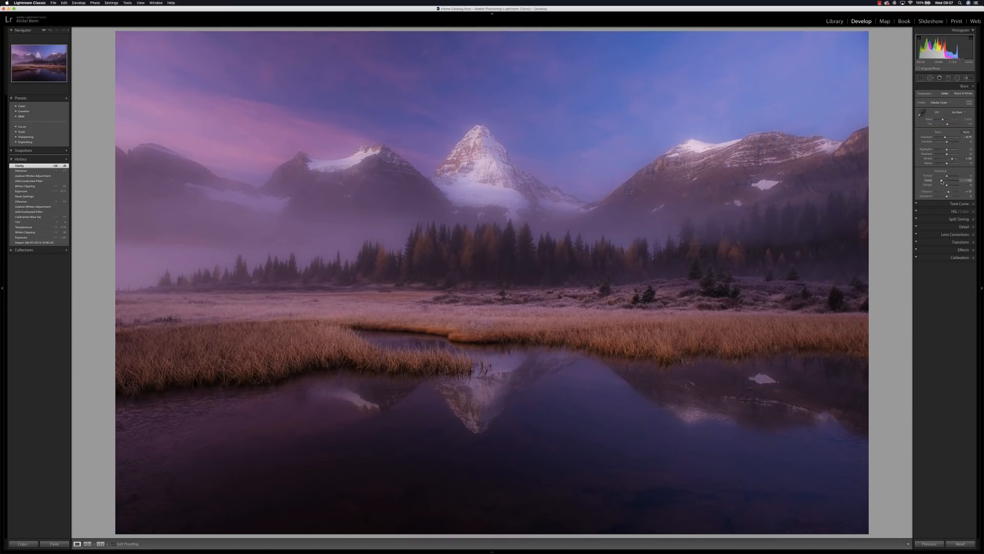
pyautogui.moveTo(942, 182); pyautogui.dragTo(941, 180)
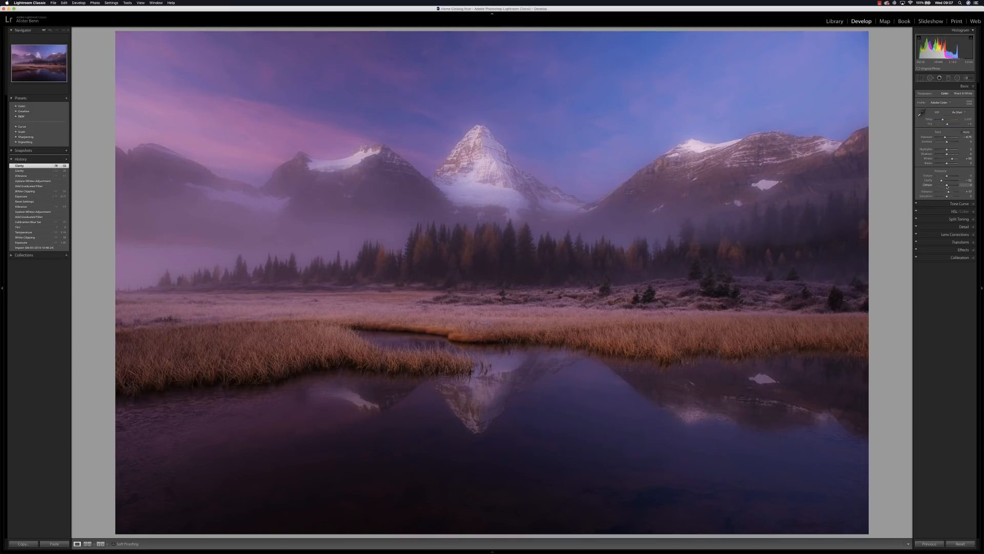
# - Mute the scene with negative Vibrance and cool its Temperature, leaving Dehaze reset after a trial adjustment
pyautogui.moveTo(947, 186); pyautogui.dragTo(944, 192)
pyautogui.doubleClick(945, 186)
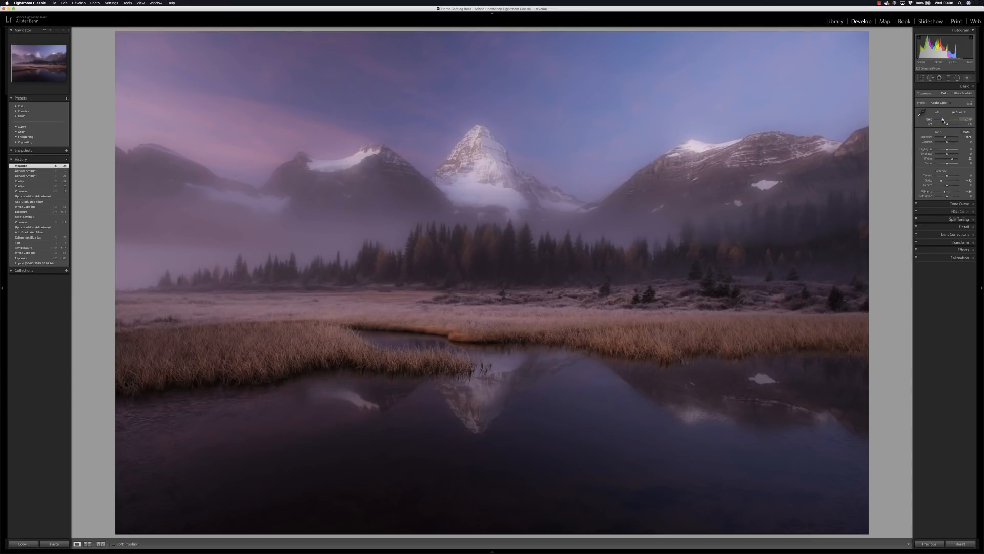
pyautogui.moveTo(943, 121); pyautogui.dragTo(942, 121)
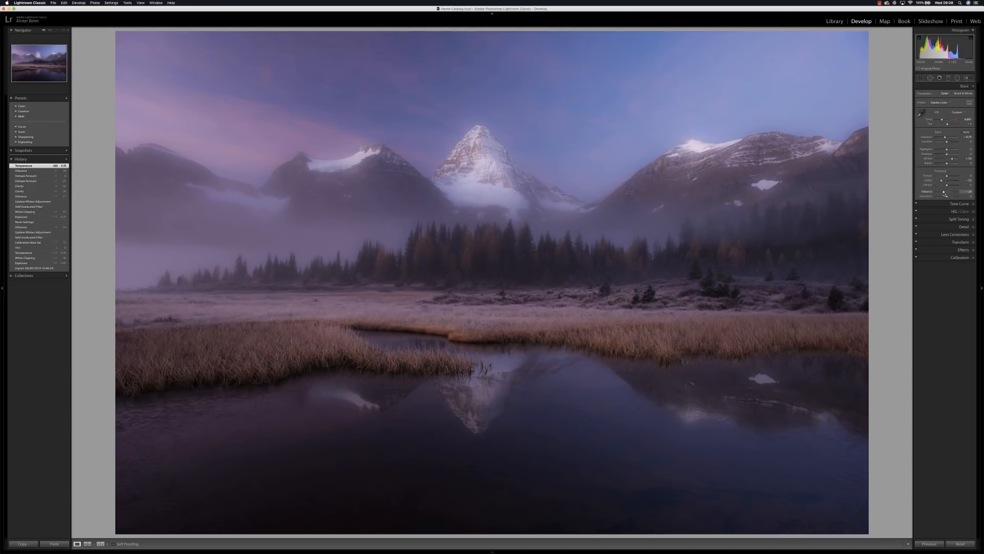
pyautogui.moveTo(943, 193); pyautogui.dragTo(944, 194)
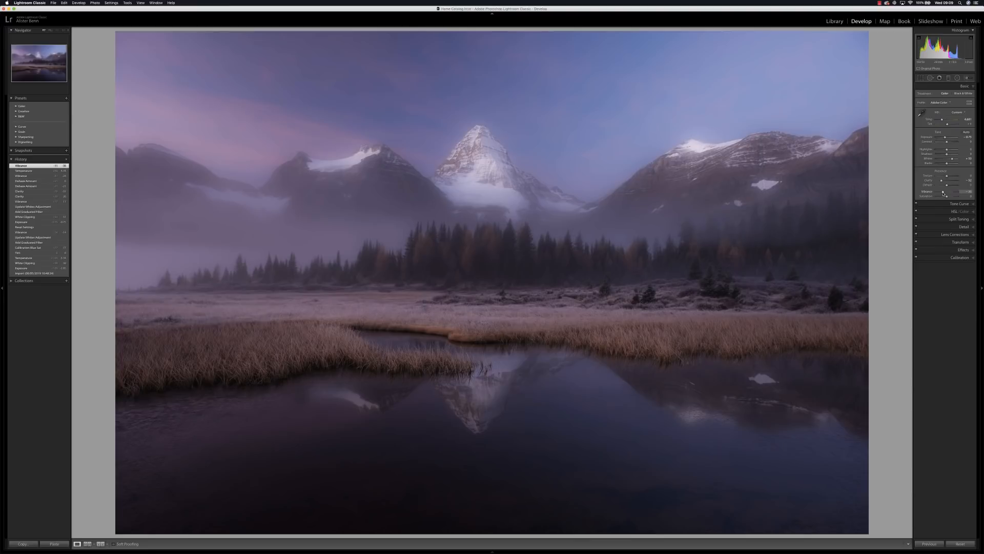
# - Return the Clarity to 0, boost the Vibrance above zero and shift the Temperature slightly warmer
pyautogui.moveTo(943, 193); pyautogui.dragTo(947, 180)
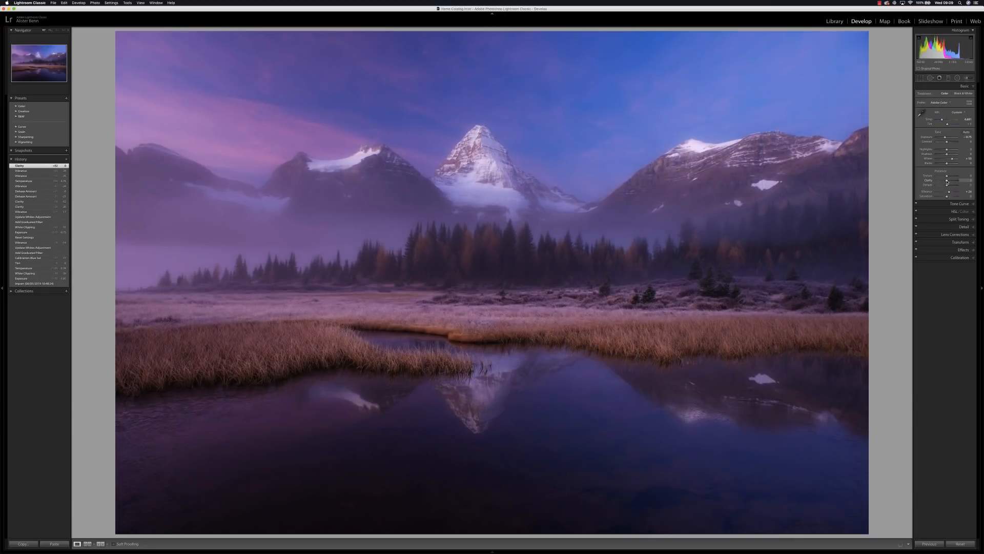
pyautogui.click(950, 194)
pyautogui.moveTo(942, 121); pyautogui.dragTo(944, 122)
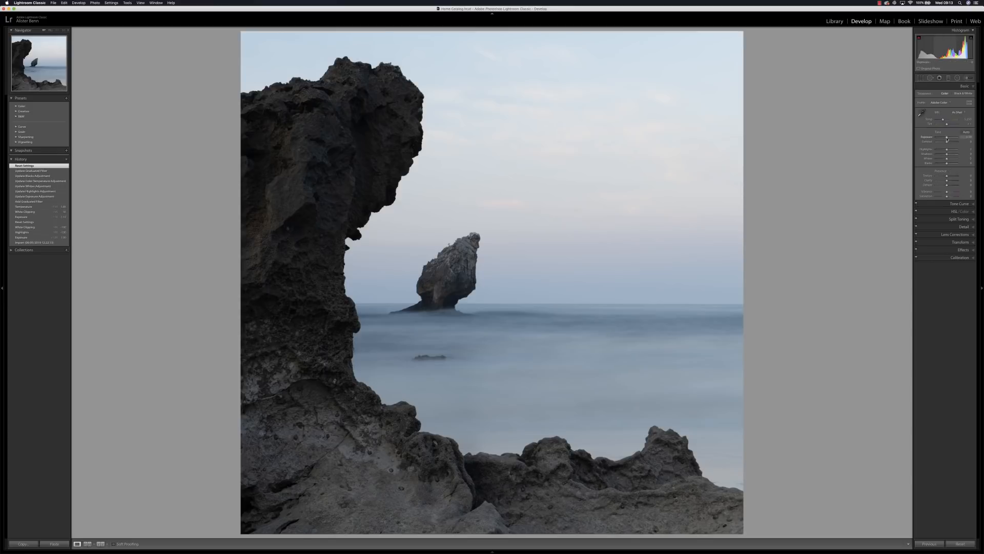
# - Lower the sea stack photo's Exposure, raise its Whites and Blacks, and warm its Temperature
pyautogui.moveTo(947, 138); pyautogui.dragTo(953, 160)
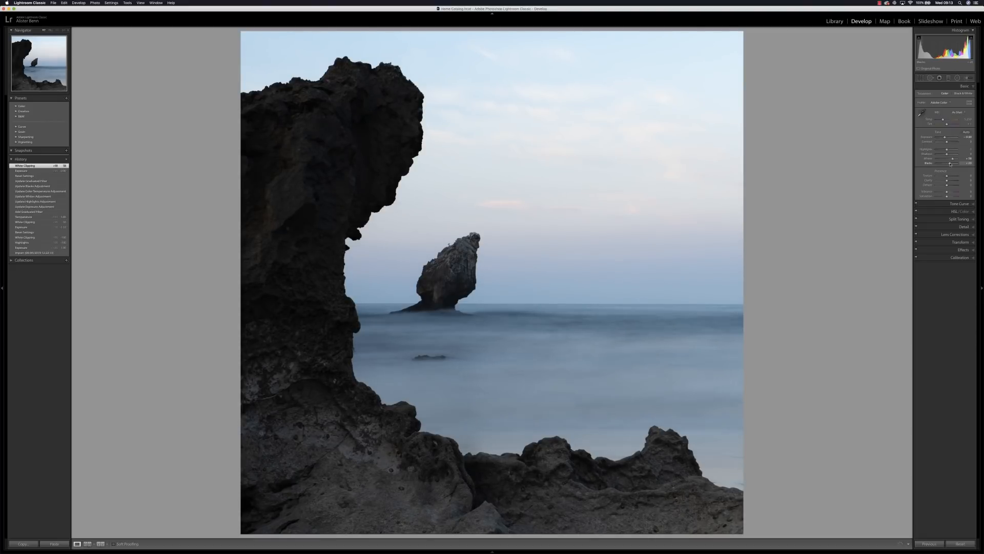
pyautogui.moveTo(951, 164); pyautogui.dragTo(955, 164)
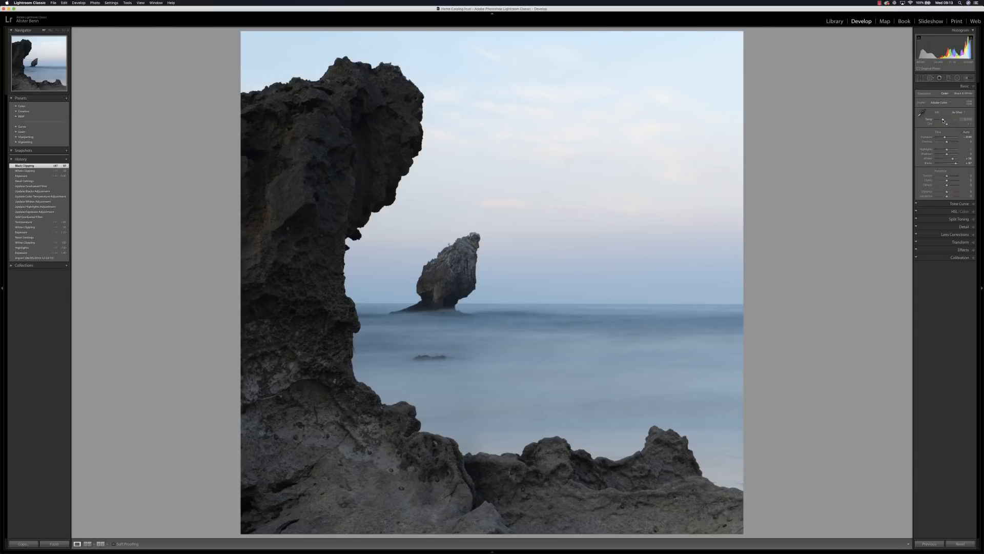
pyautogui.moveTo(944, 120); pyautogui.dragTo(945, 120)
pyautogui.moveTo(946, 121); pyautogui.dragTo(947, 120)
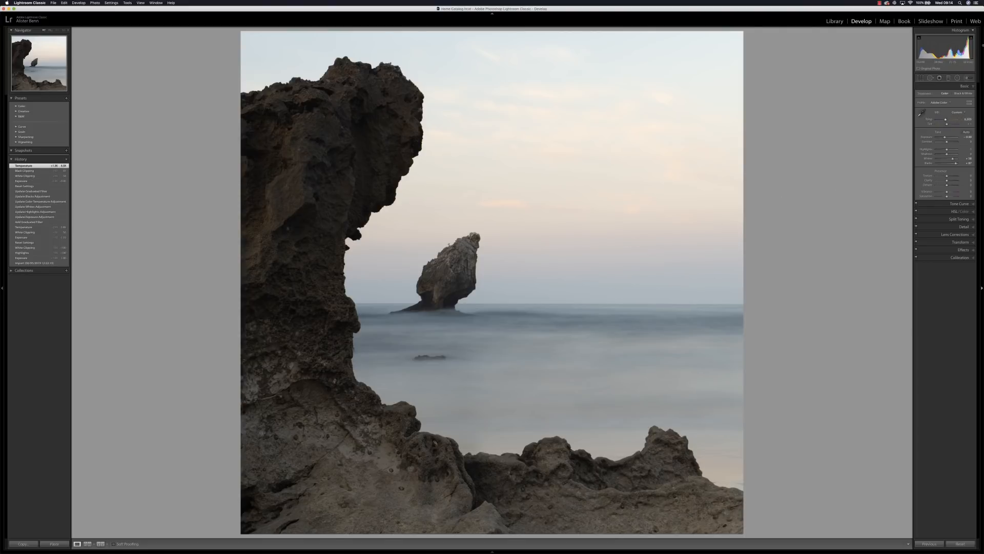
# - Place a level graduated filter over the sky that fades downward across the horizon, discarding the first attempt
pyautogui.click(948, 78)
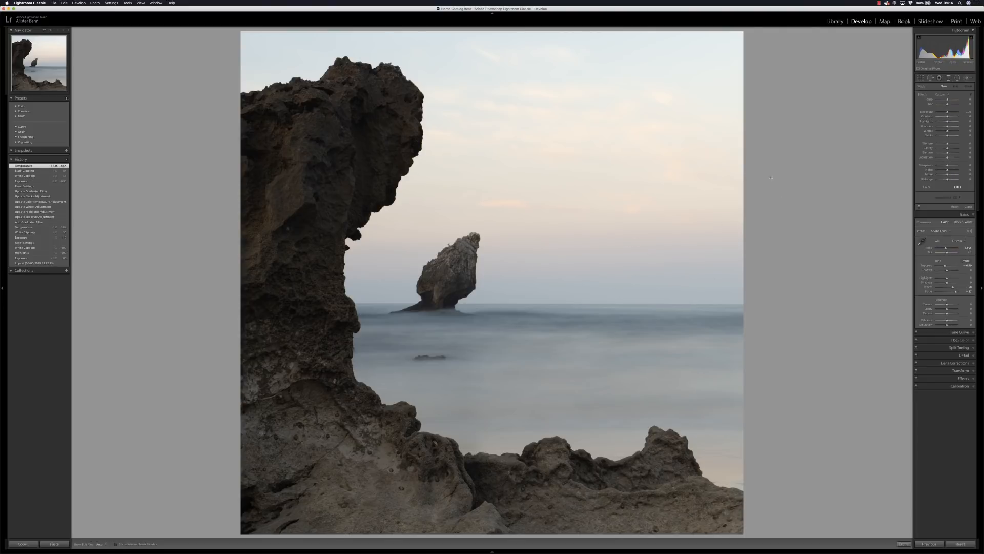
pyautogui.moveTo(510, 265); pyautogui.dragTo(522, 338)
pyautogui.press('Delete')
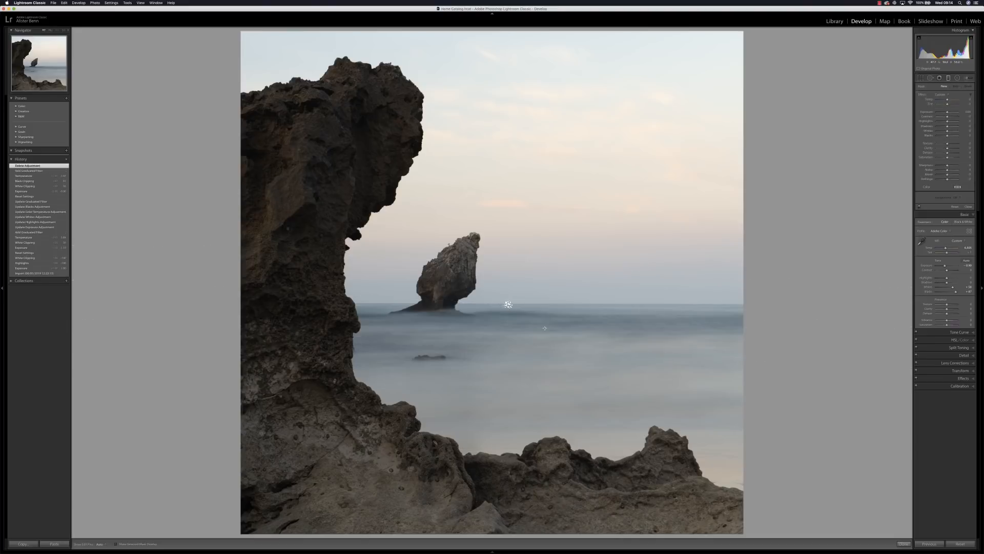
pyautogui.moveTo(518, 259); pyautogui.dragTo(513, 353)
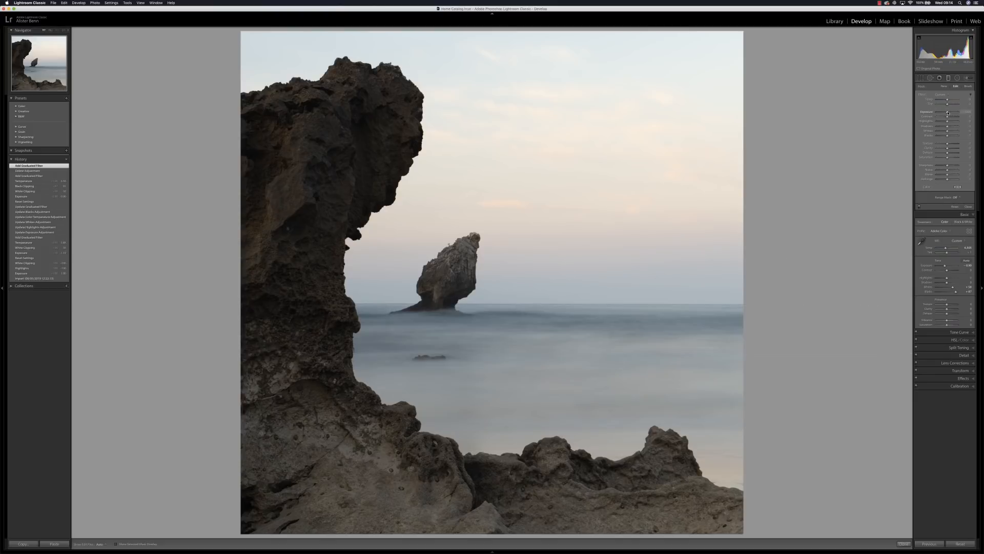
# - Darken the sky filter's Exposure slightly and shift its Temp warmer and its Tint toward magenta
pyautogui.moveTo(948, 112); pyautogui.dragTo(947, 112)
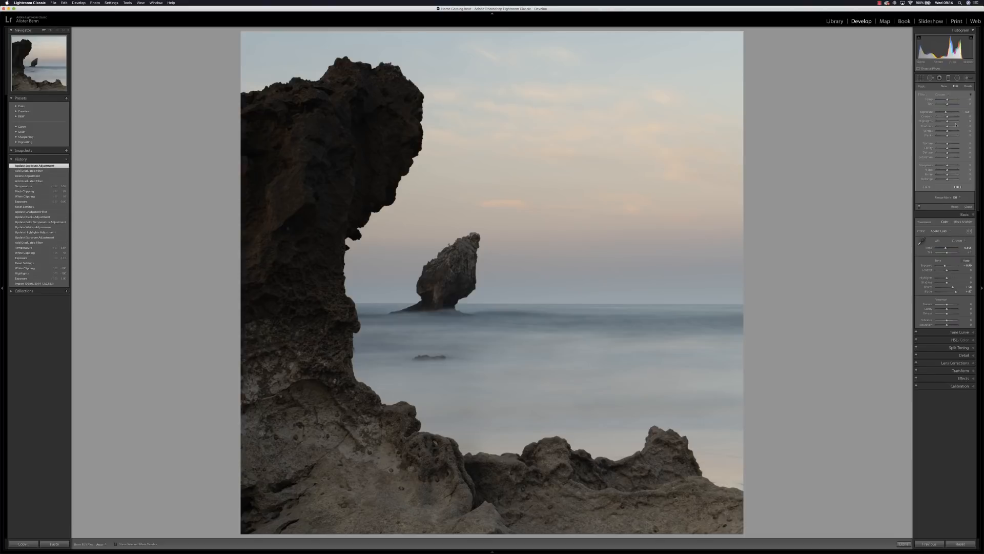
pyautogui.moveTo(948, 101); pyautogui.dragTo(948, 102)
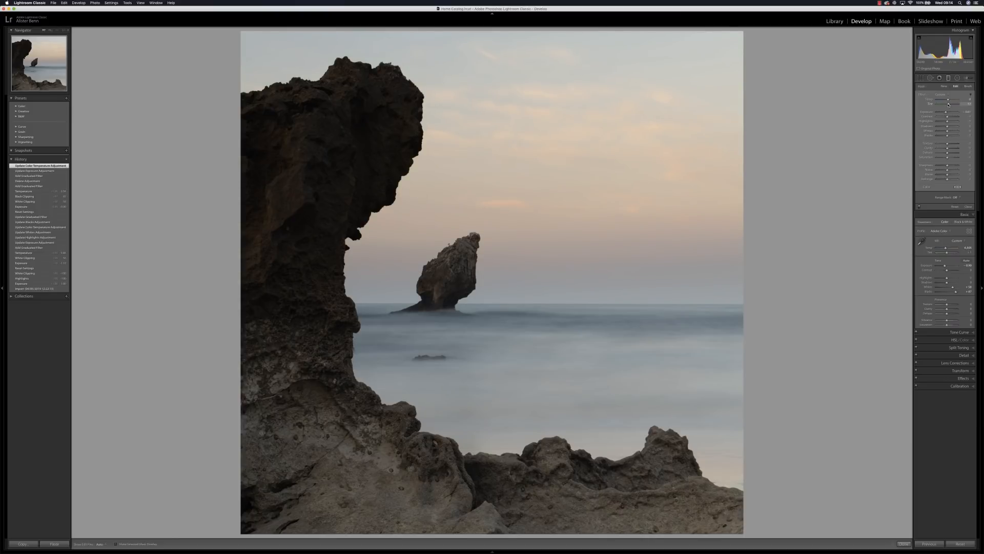
pyautogui.moveTo(948, 105); pyautogui.dragTo(948, 104)
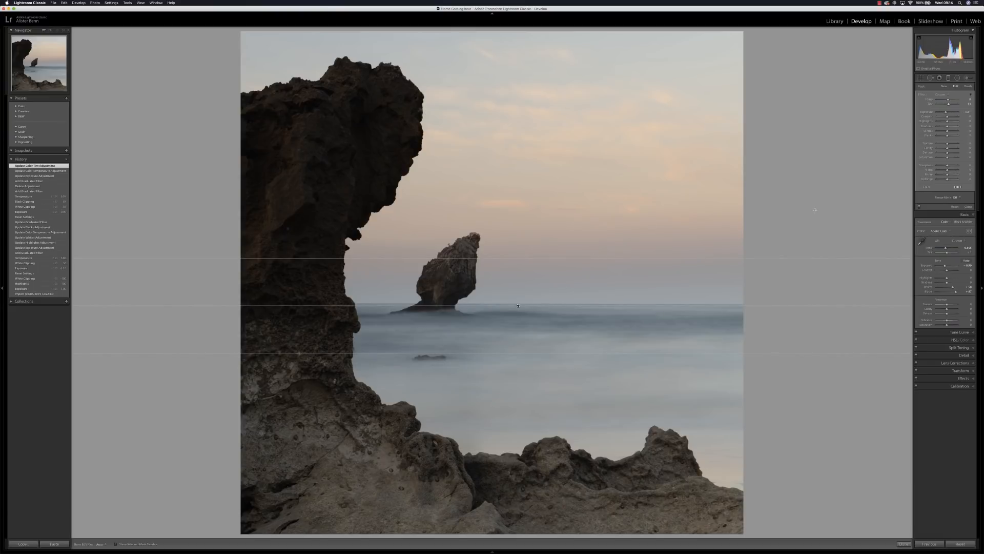
# - Add a second graduated filter over the sea and foreground, fading upward across the horizon, and cool its Temp
pyautogui.click(944, 86)
pyautogui.press('shift')
pyautogui.moveTo(507, 346); pyautogui.dragTo(506, 266)
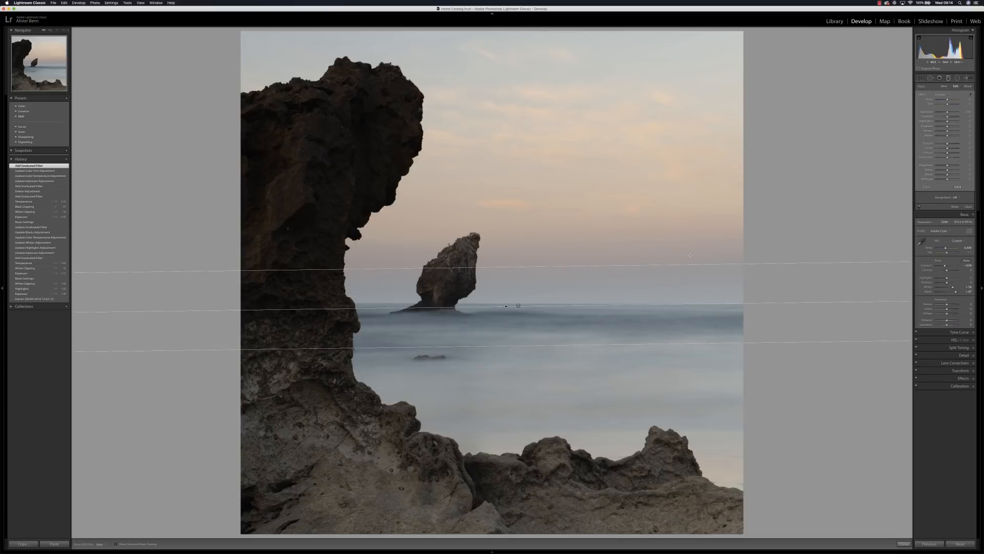
pyautogui.click(946, 100)
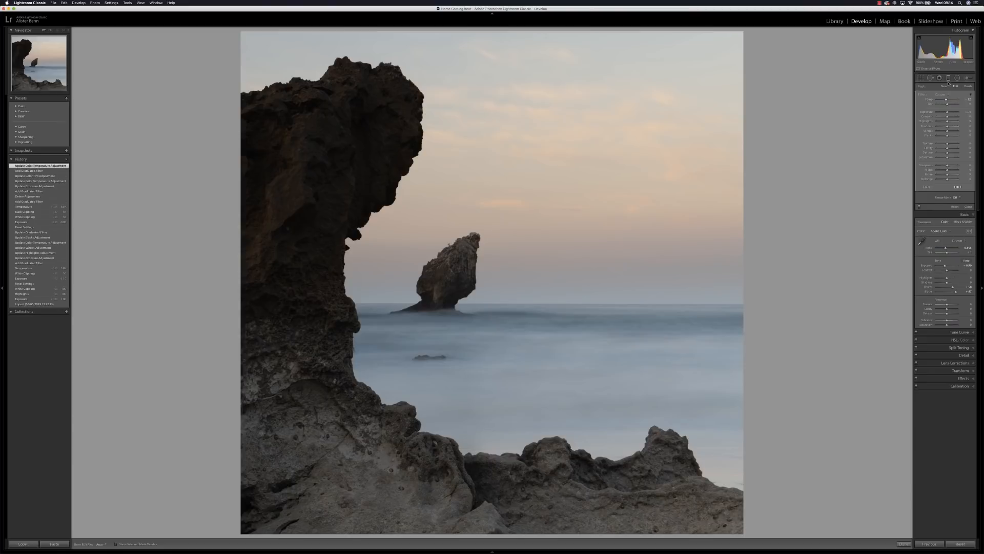
pyautogui.click(948, 79)
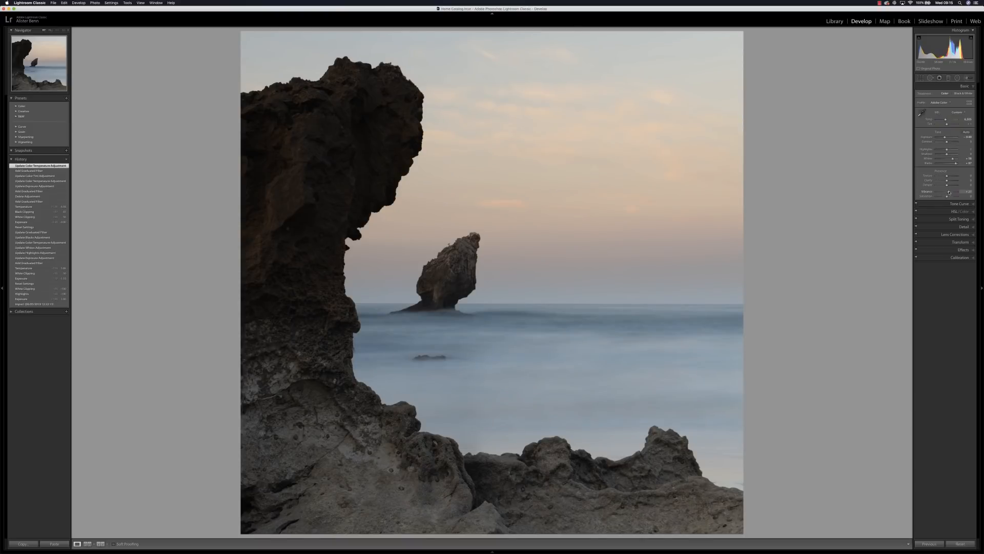
# - Raise the sea stack photo's Vibrance and compare the result side by side with the original
pyautogui.moveTo(950, 192); pyautogui.dragTo(949, 192)
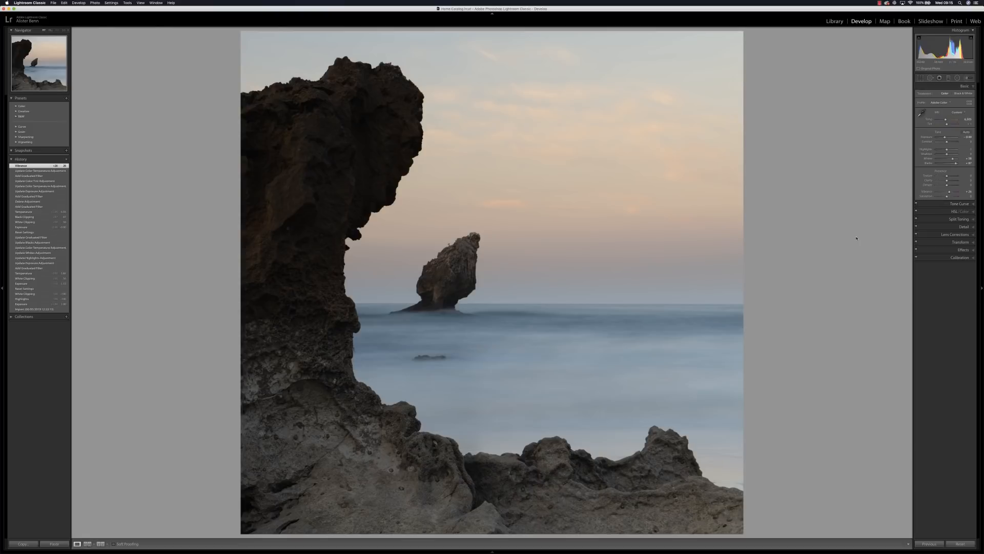
pyautogui.click(100, 544)
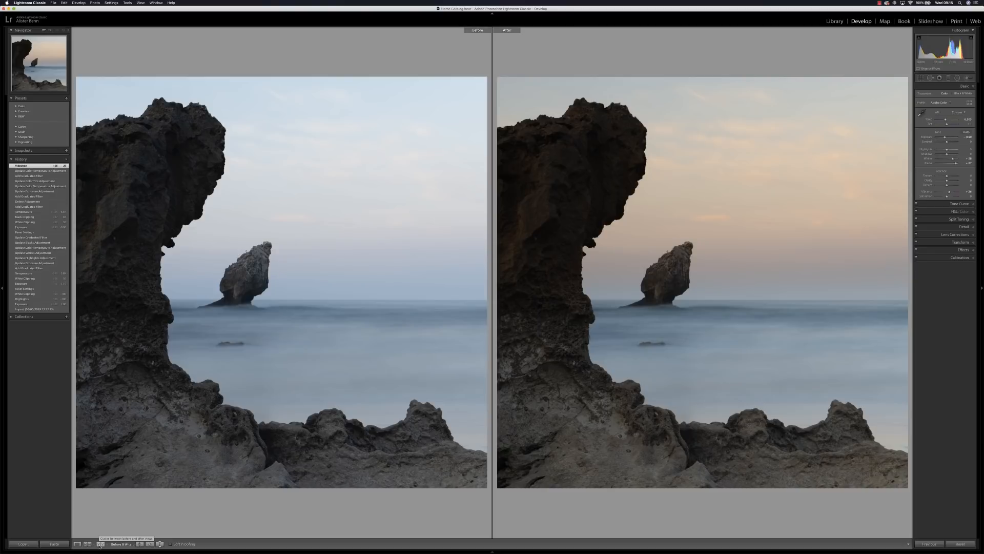
pyautogui.click(77, 544)
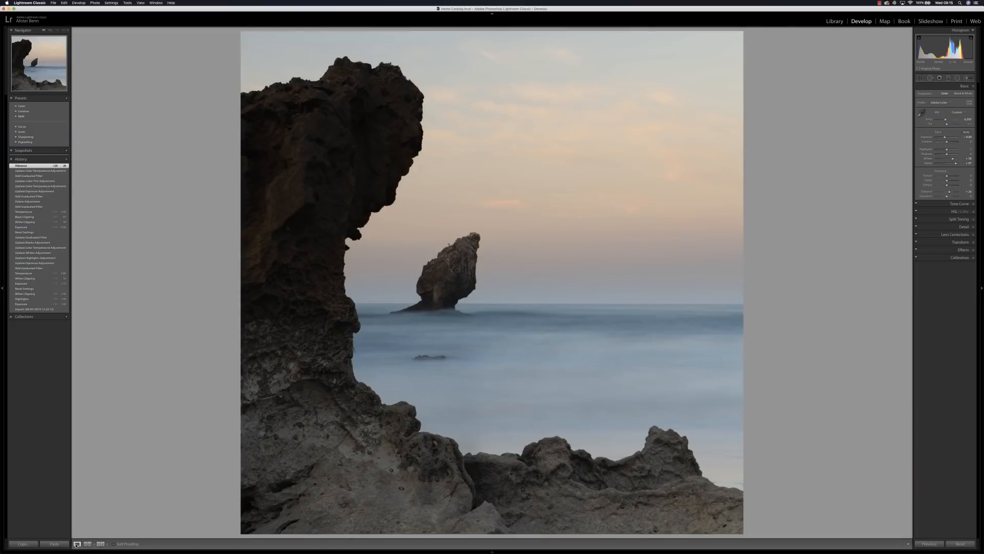